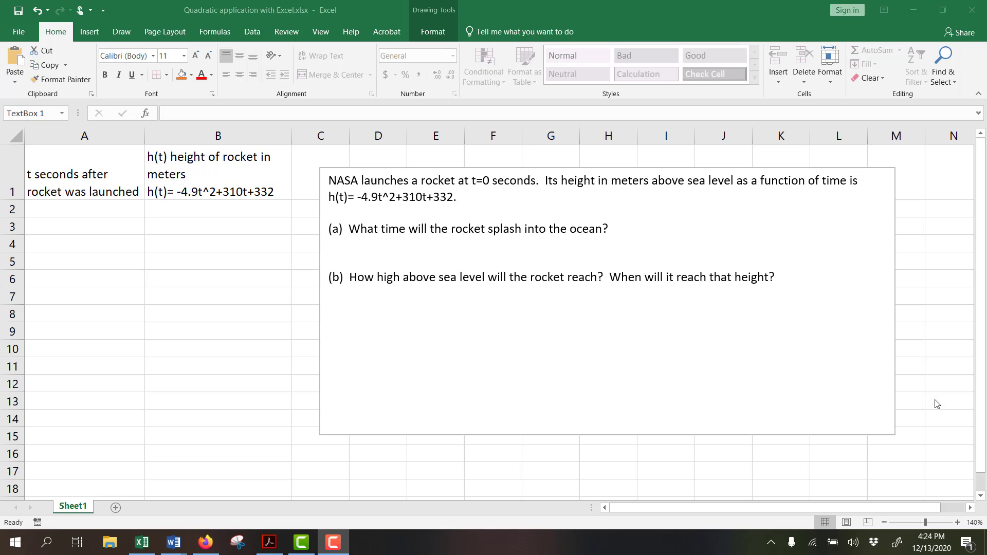
Step: Annotate the height function in red ink: circle it, write "2nd degree poly" and "Negative", and sketch a downward parabola labelled "vertex"
{"action": "left_click", "coordinate": [122, 31]}
{"action": "mouse_move", "coordinate": [441, 178]}
{"action": "left_mouse_down"}
{"action": "mouse_move", "coordinate": [321, 185]}
{"action": "mouse_move", "coordinate": [388, 215]}
{"action": "mouse_move", "coordinate": [451, 184]}
{"action": "mouse_move", "coordinate": [369, 180]}
{"action": "left_mouse_up"}
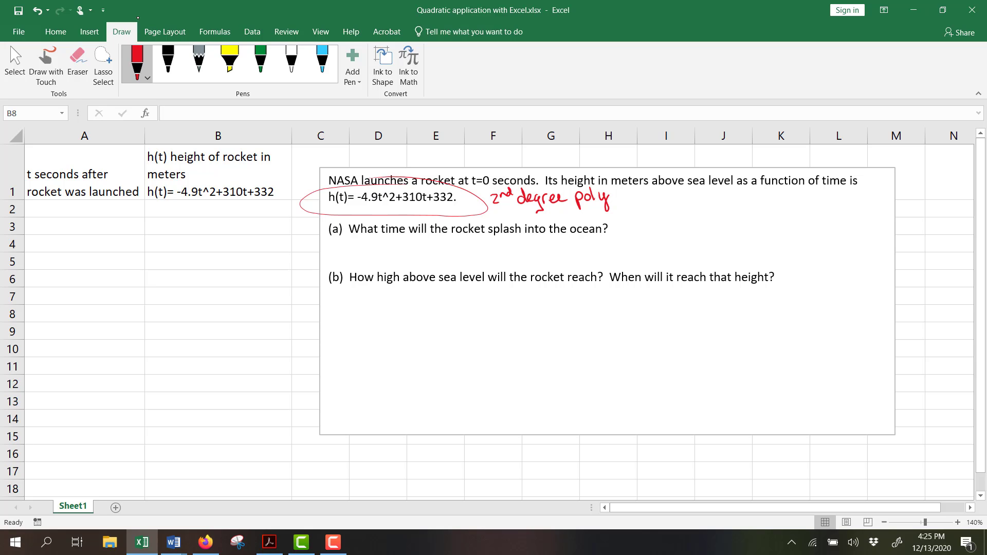
{"action": "mouse_move", "coordinate": [372, 207]}
{"action": "left_mouse_down"}
{"action": "mouse_move", "coordinate": [383, 222]}
{"action": "mouse_move", "coordinate": [390, 212]}
{"action": "left_mouse_up"}
{"action": "left_click_drag", "start_coordinate": [657, 211], "coordinate": [700, 218]}
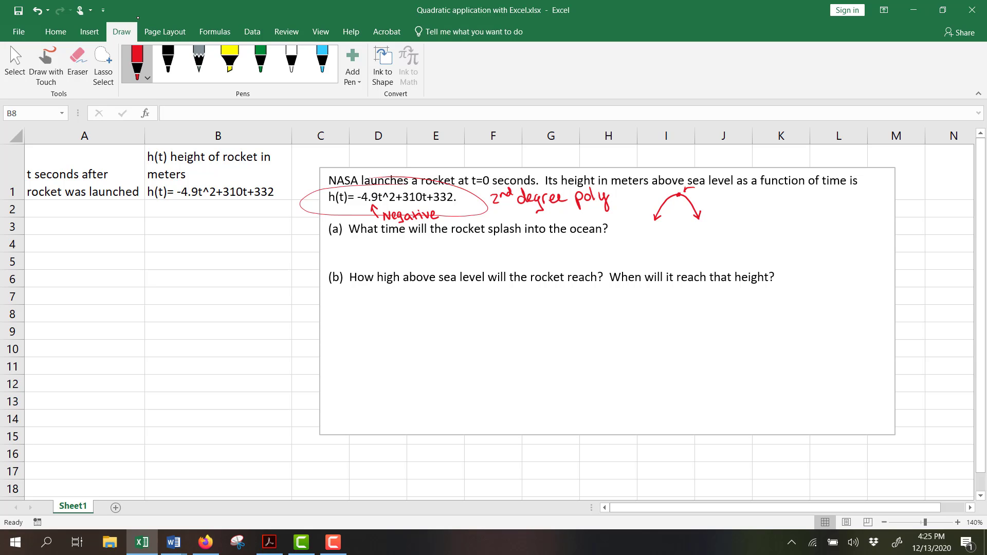
{"action": "left_click_drag", "start_coordinate": [698, 191], "coordinate": [723, 189]}
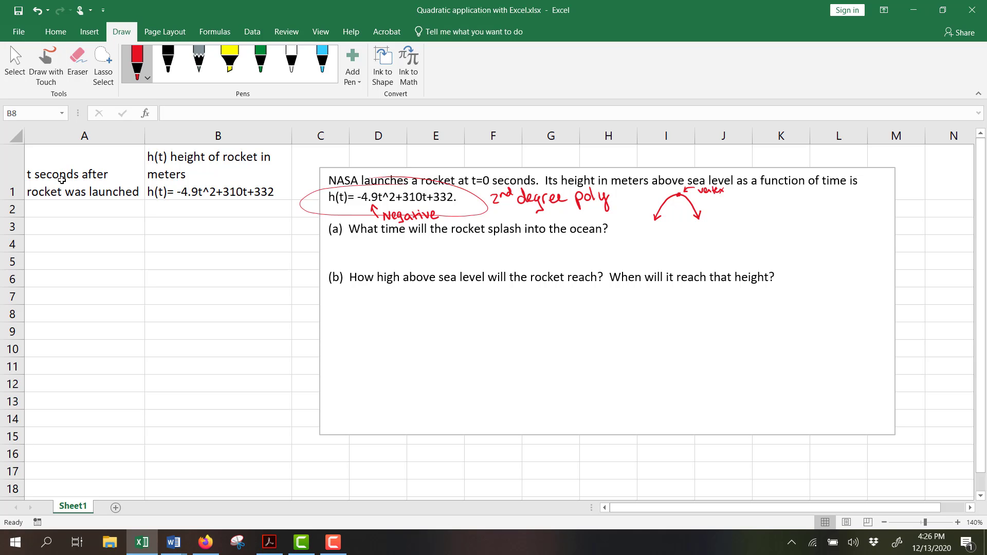
Step: Fill A2:A12 with times from 0 to 100 in steps of 10, using =A4+10 from A5 down
{"action": "left_click", "coordinate": [83, 209]}
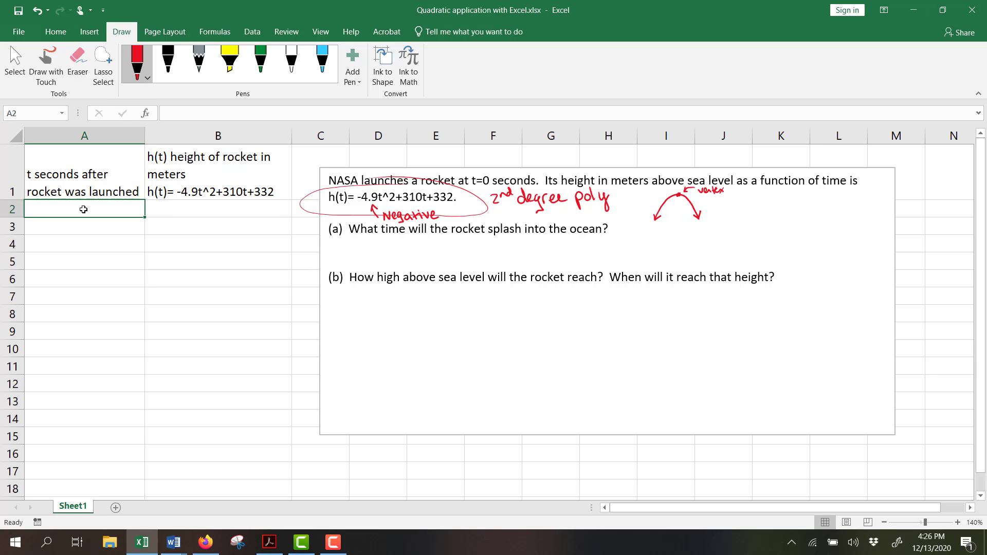
{"action": "type", "text": "0"}
{"action": "key", "text": "Return"}
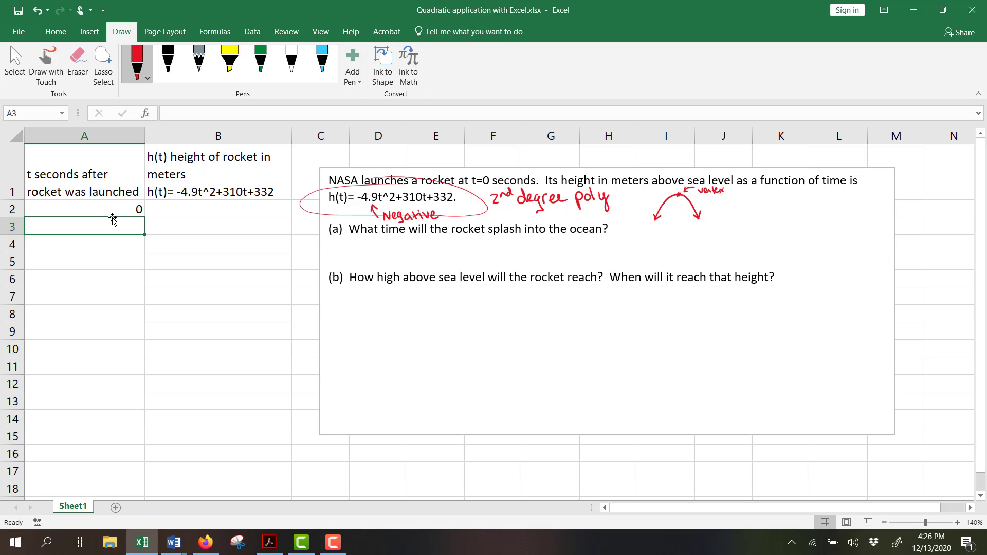
{"action": "type", "text": "10"}
{"action": "key", "text": "Return"}
{"action": "type", "text": "20"}
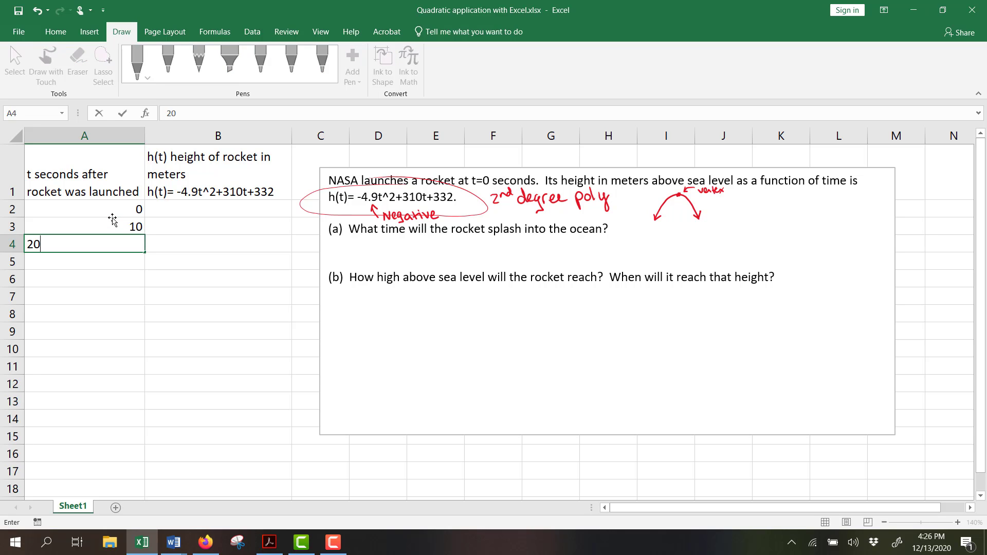
{"action": "key", "text": "Return"}
{"action": "type", "text": "=A4+10"}
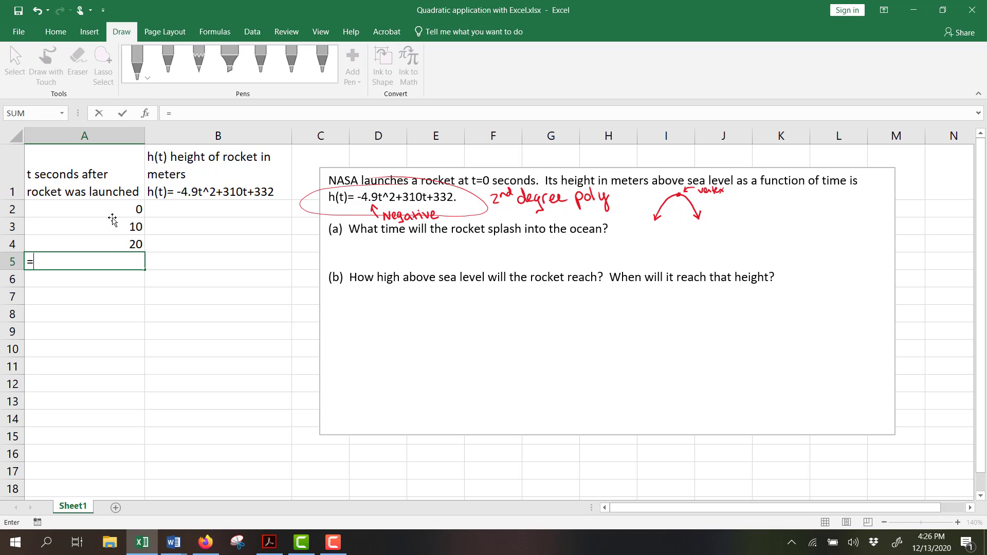
{"action": "key", "text": "ctrl+Return"}
{"action": "left_click_drag", "start_coordinate": [144, 269], "coordinate": [139, 389]}
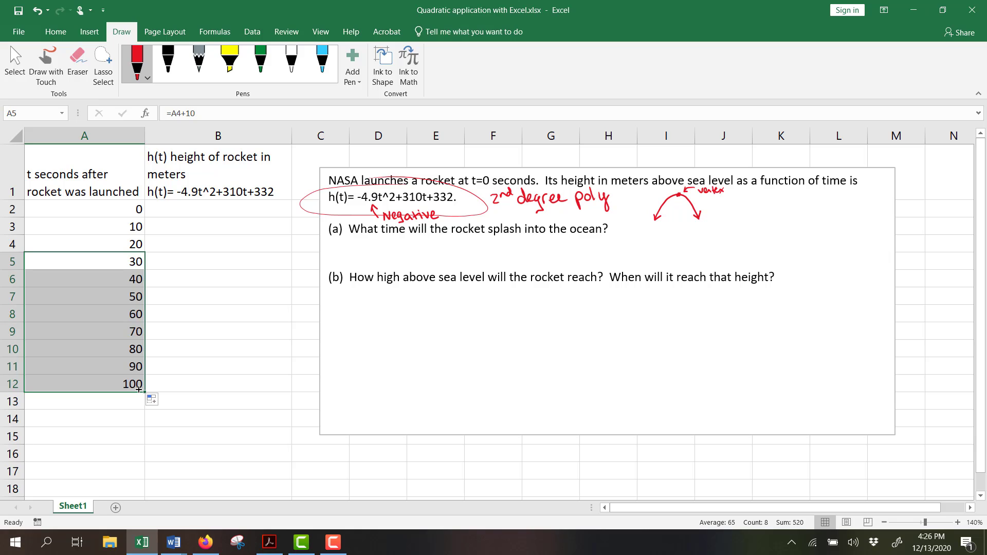
Step: Enter =-4.9*A2^2+310*A2+332 in B2 and fill the formula down to B12
{"action": "left_click", "coordinate": [164, 374]}
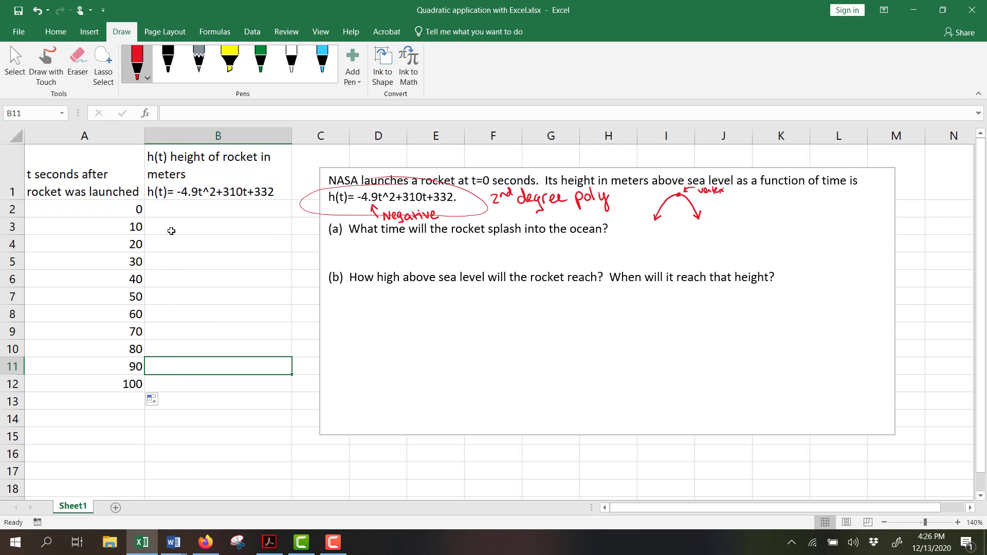
{"action": "key", "text": "Up"}
{"action": "left_click", "coordinate": [173, 207]}
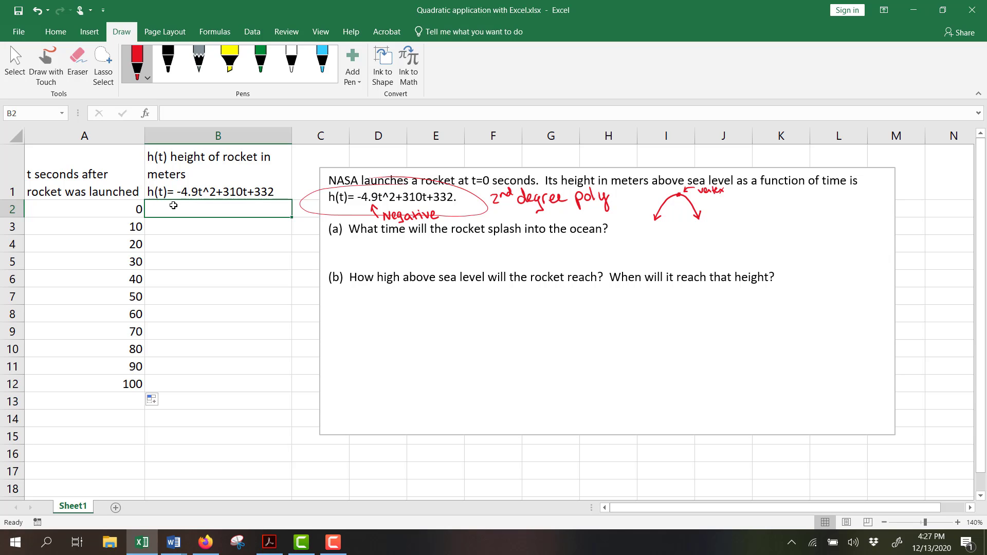
{"action": "type", "text": "=-4.9*A2^2+310*A2+332"}
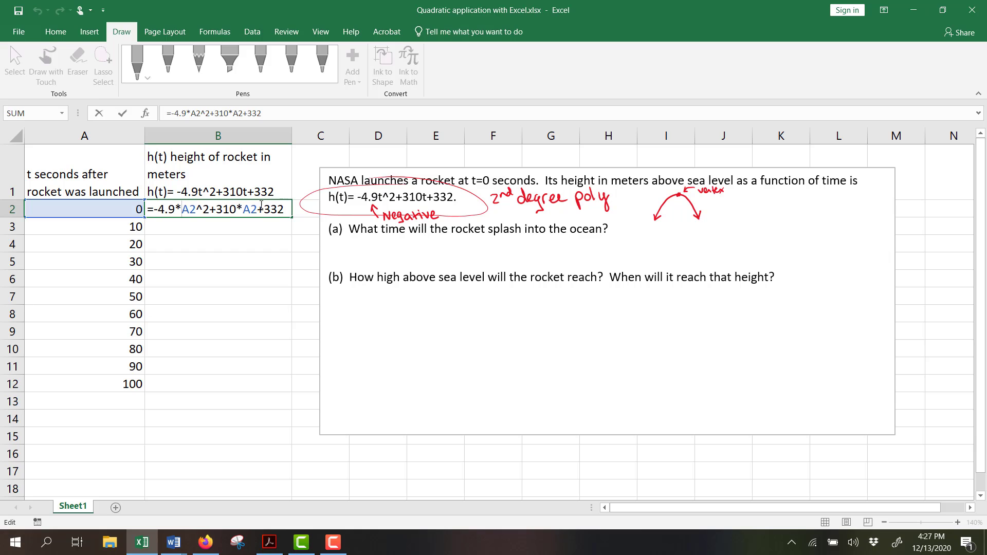
{"action": "key", "text": "Return"}
{"action": "left_click", "coordinate": [287, 210]}
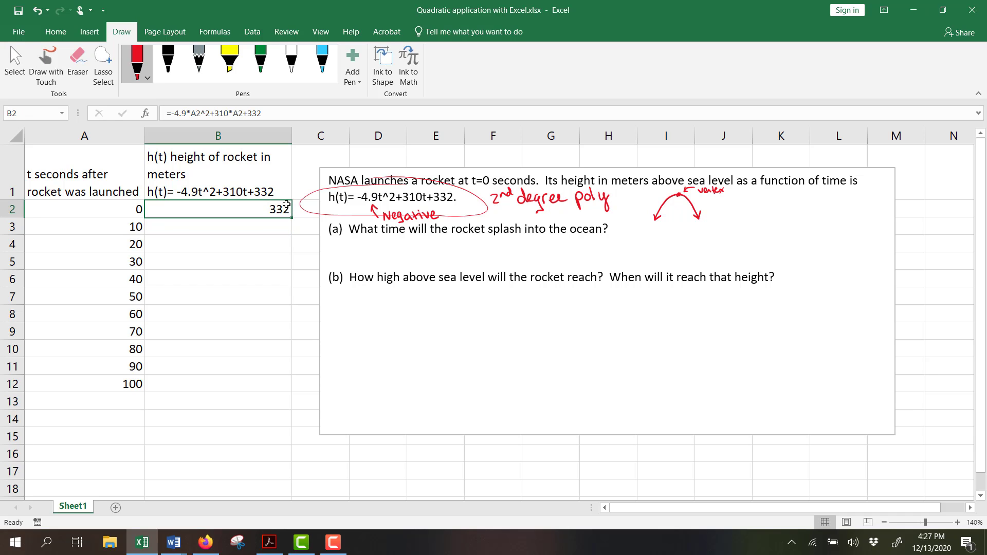
{"action": "double_click", "coordinate": [290, 216]}
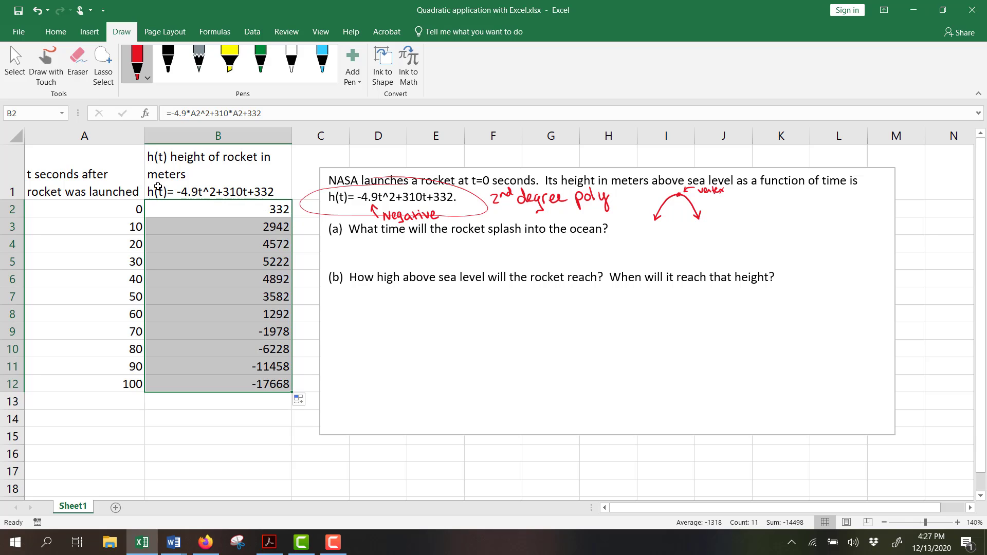
Step: Insert a scatter chart with smooth lines from the time and height table A1:B12
{"action": "left_click", "coordinate": [129, 177]}
{"action": "left_click_drag", "start_coordinate": [138, 196], "coordinate": [216, 384]}
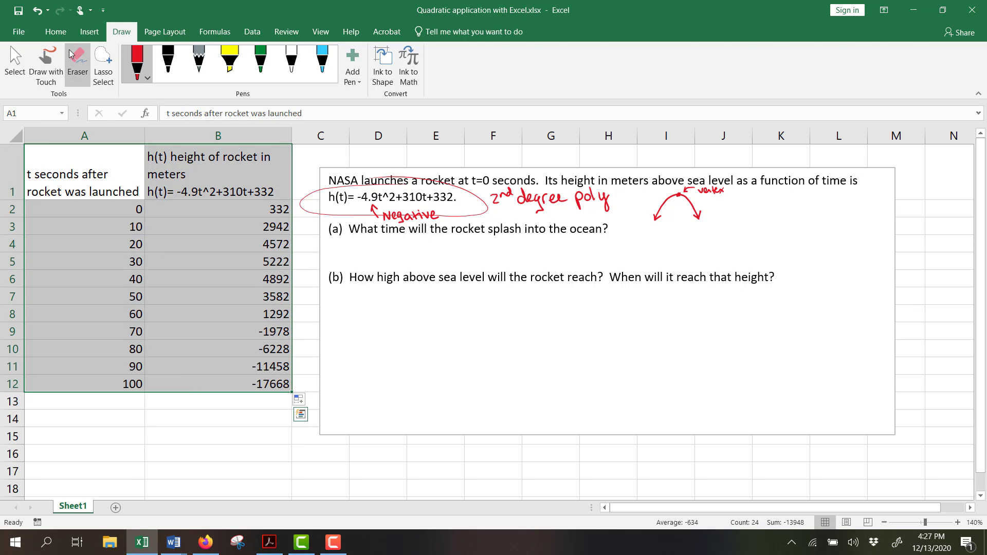
{"action": "left_click", "coordinate": [89, 32]}
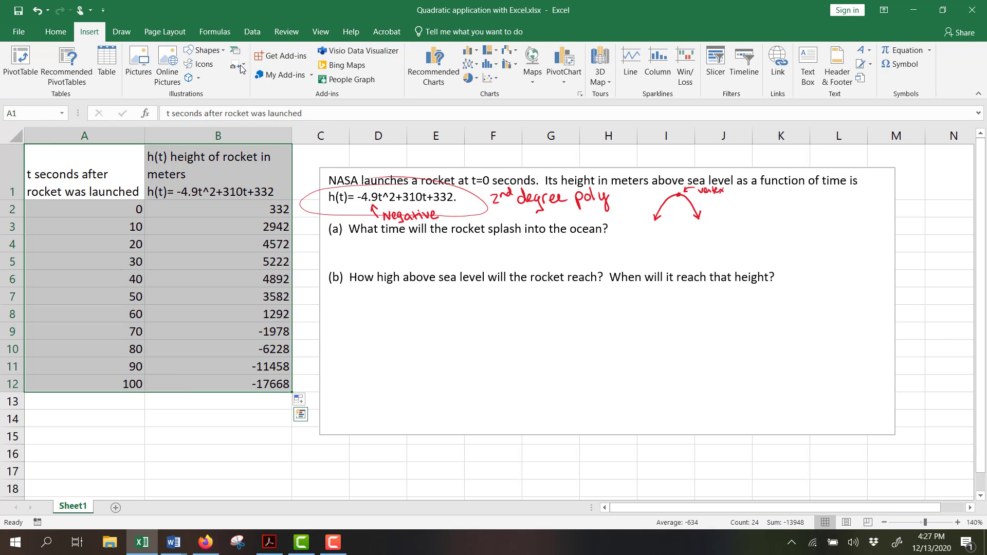
{"action": "left_click", "coordinate": [498, 79]}
{"action": "left_click", "coordinate": [563, 115]}
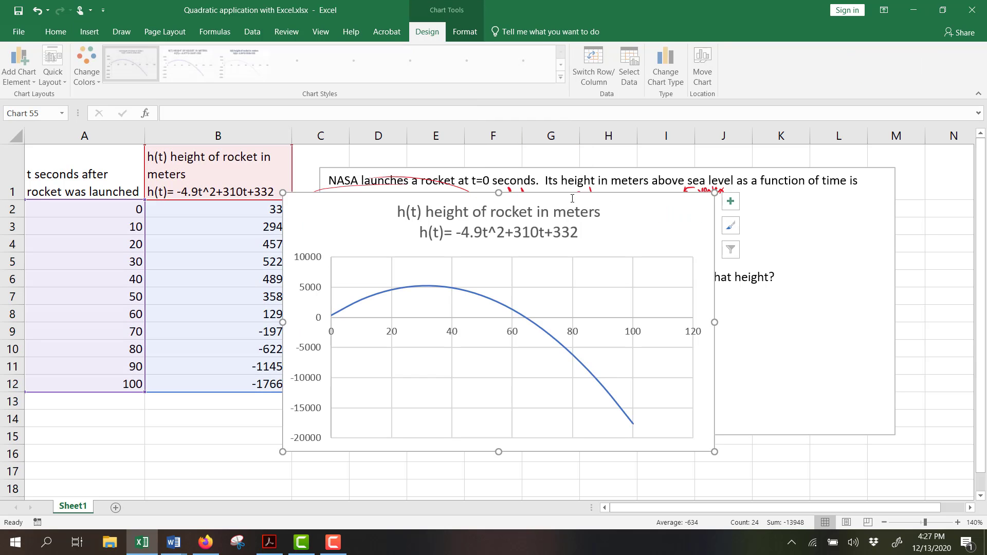
Step: Move the chart clear of the data, remove its title, and add axis titles "t: seconds that have passed since launch" and "h(t): height of rocket in meters"
{"action": "left_click_drag", "start_coordinate": [624, 235], "coordinate": [683, 231]}
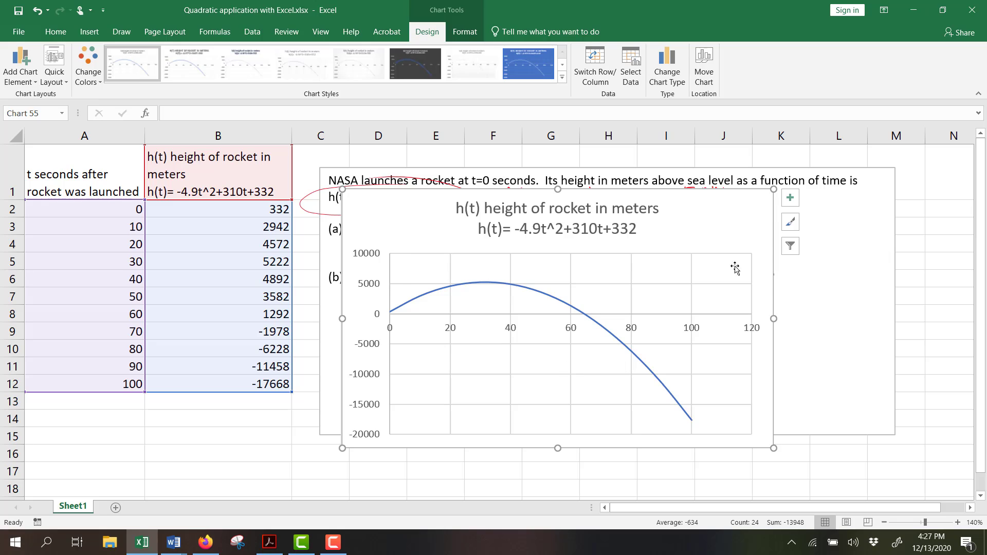
{"action": "left_click", "coordinate": [790, 204]}
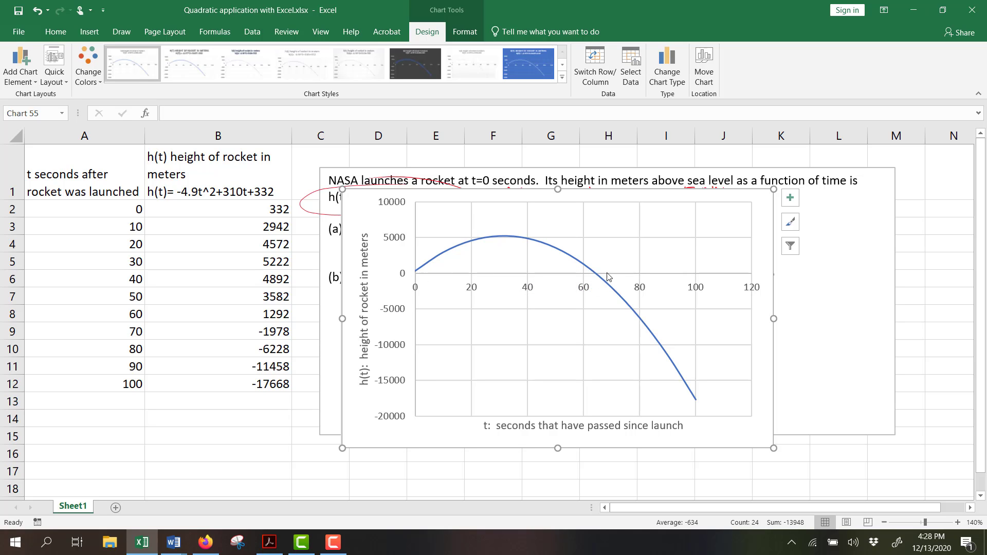
Step: Clear the 80, 90 and 100 second entries in A10:B12, then shrink the chart and place it below the table
{"action": "mouse_move", "coordinate": [598, 275]}
{"action": "left_click_drag", "start_coordinate": [238, 381], "coordinate": [126, 351]}
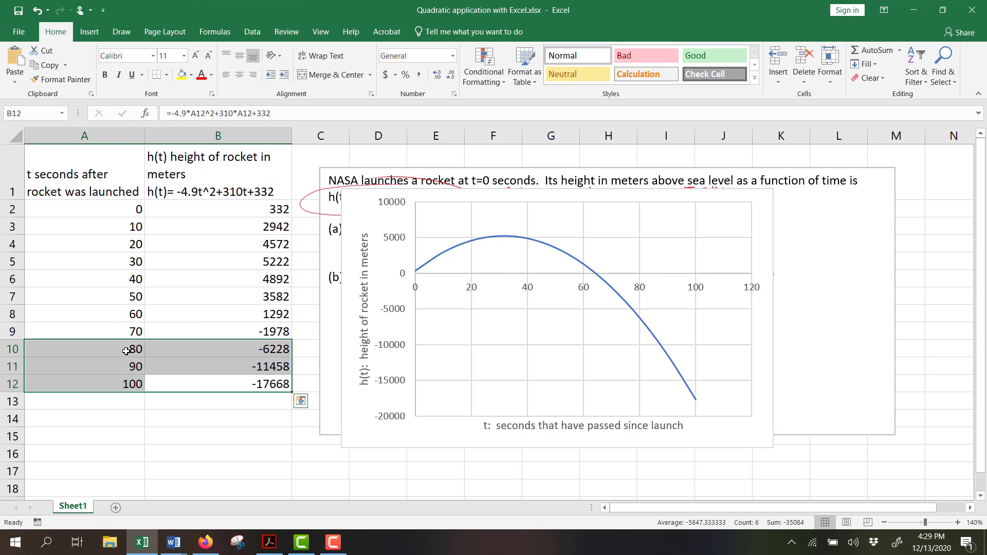
{"action": "key", "text": "Delete"}
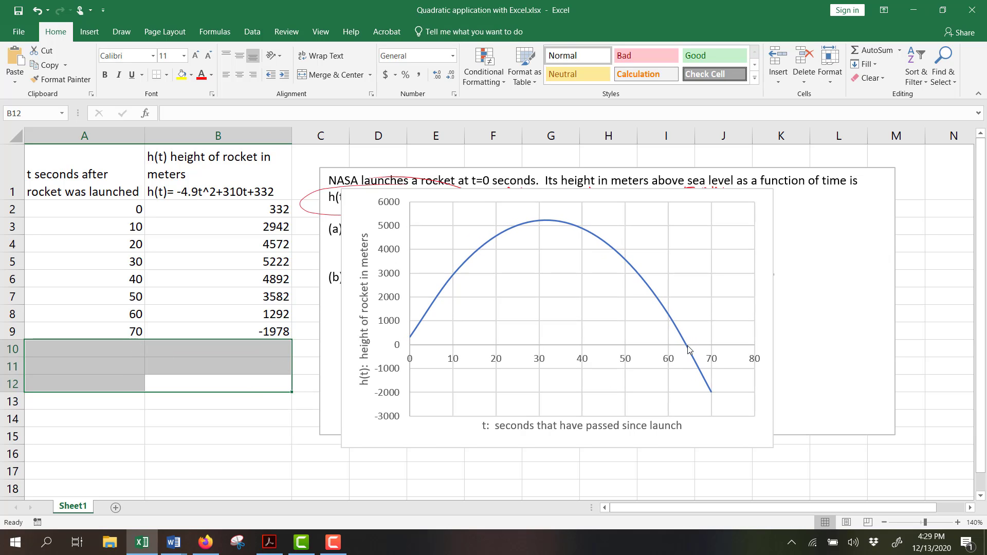
{"action": "mouse_move", "coordinate": [688, 349]}
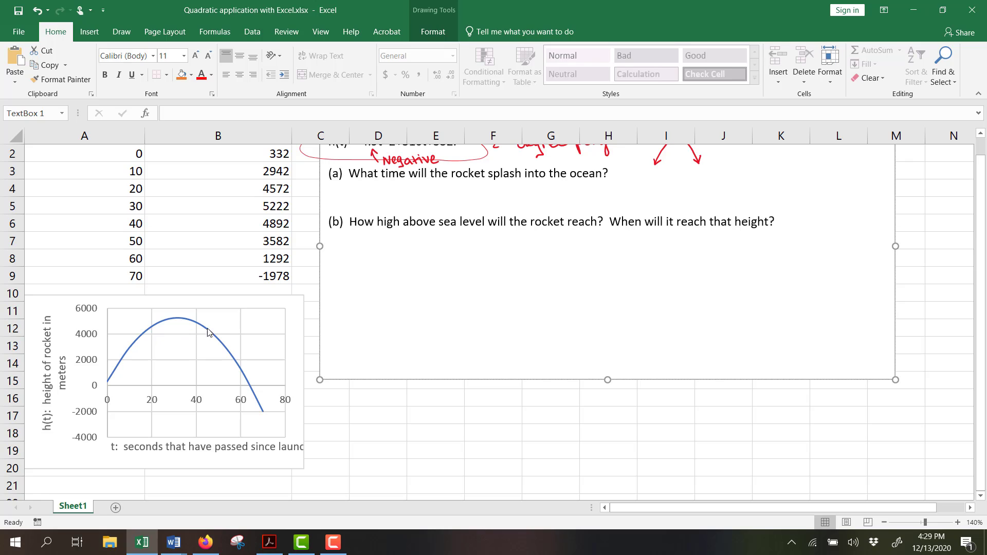
Step: Add the lines "Find when h=0" and "0=-4.9t^2+310+332" under question (a) in the text box
{"action": "mouse_move", "coordinate": [253, 390]}
{"action": "scroll", "coordinate": [425, 249], "scroll_direction": "up", "scroll_amount": 1}
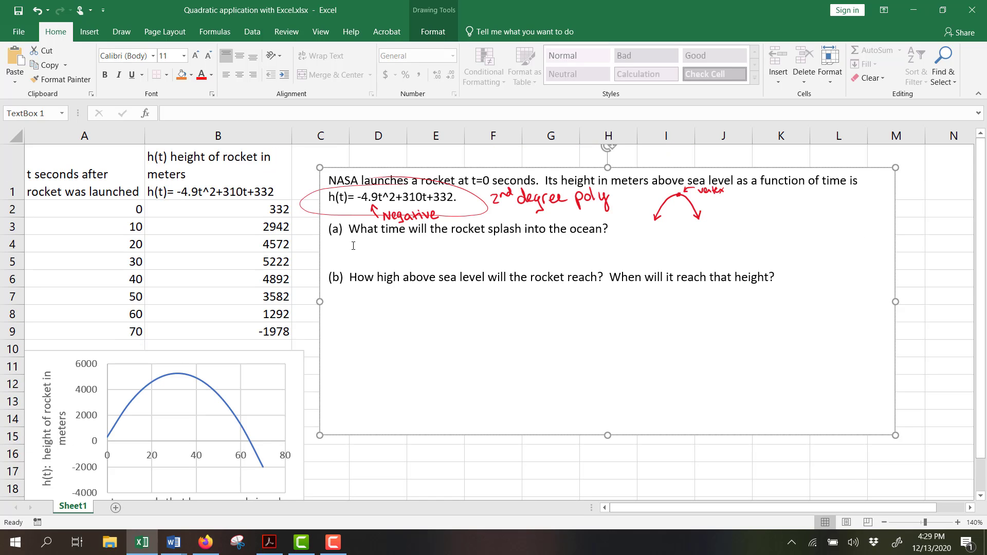
{"action": "type", "text": "Find when h=0"}
{"action": "key", "text": "Return"}
{"action": "type", "text": "0=-4.9t^2+310+332"}
{"action": "key", "text": "Return"}
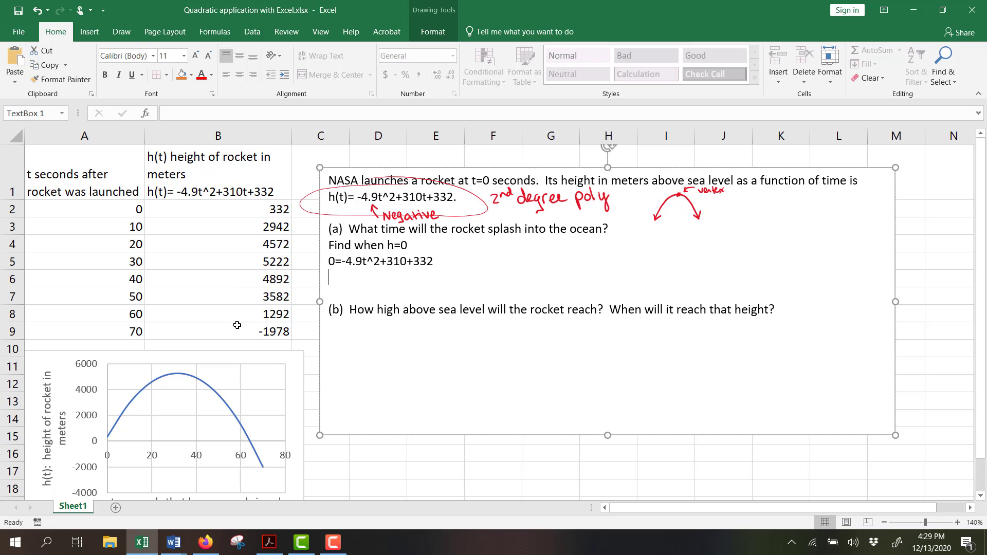
Step: Check where the height crosses zero, and add the line "We use solve to find when h=0:" under the equation in question (a)
{"action": "mouse_move", "coordinate": [251, 443]}
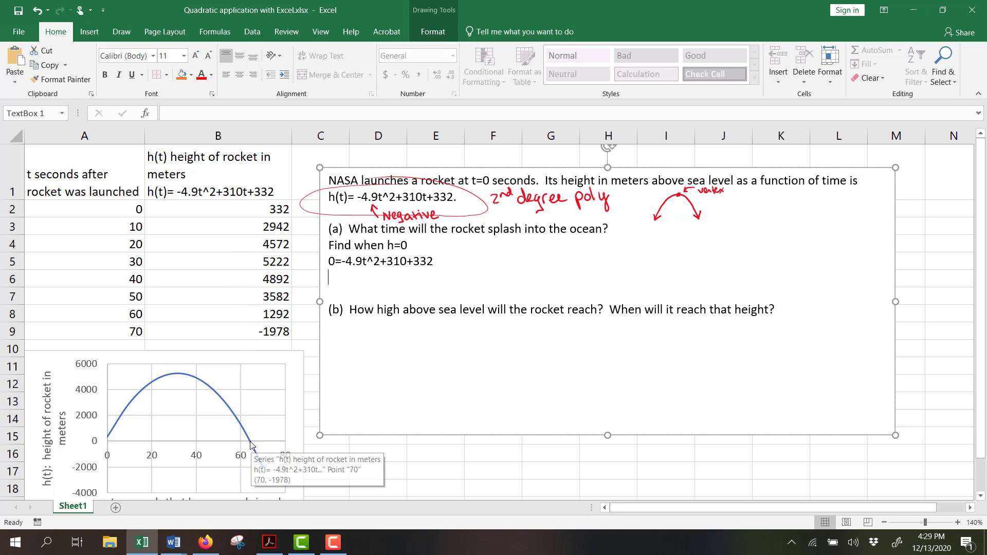
{"action": "left_click", "coordinate": [204, 313]}
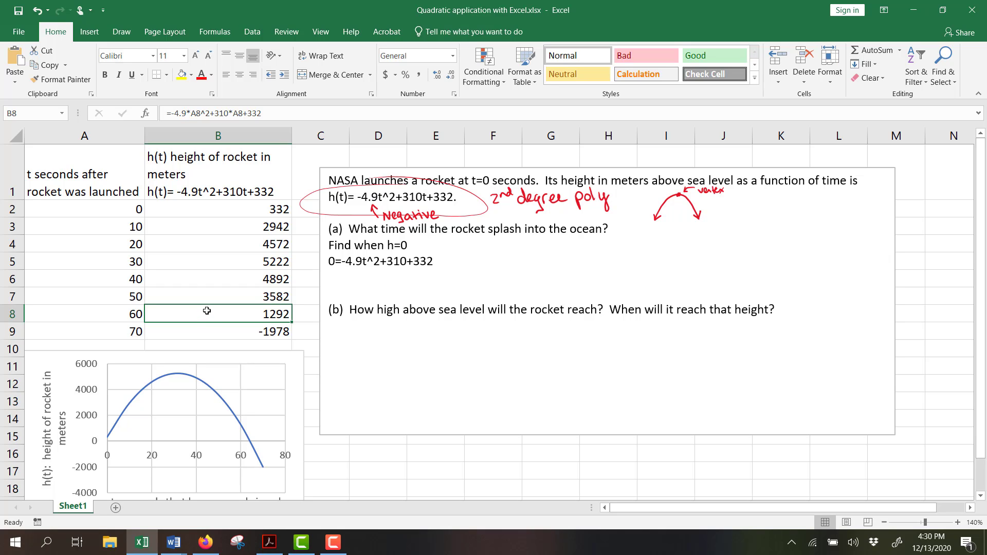
{"action": "left_click", "coordinate": [210, 333]}
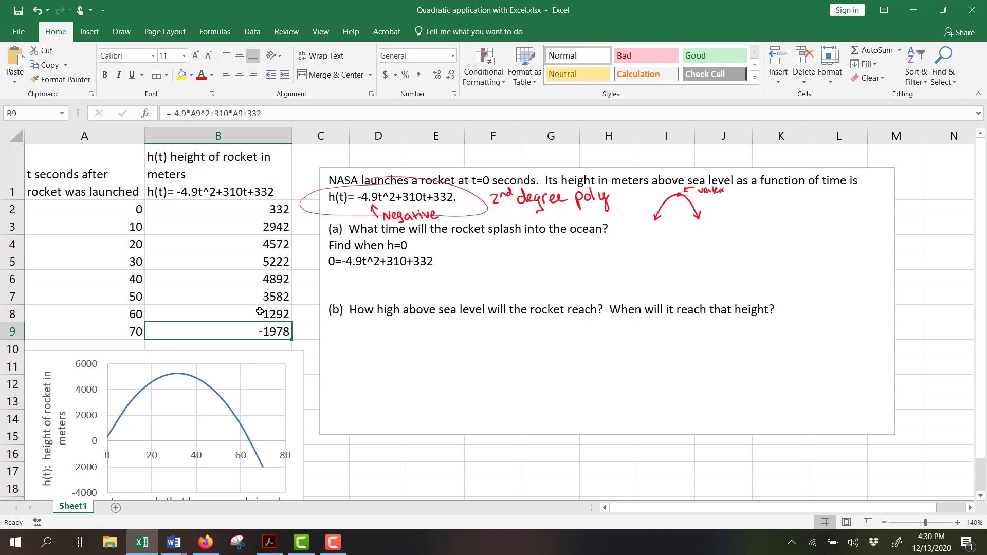
{"action": "left_click", "coordinate": [336, 281]}
{"action": "type", "text": "We use solve to find when h=0:"}
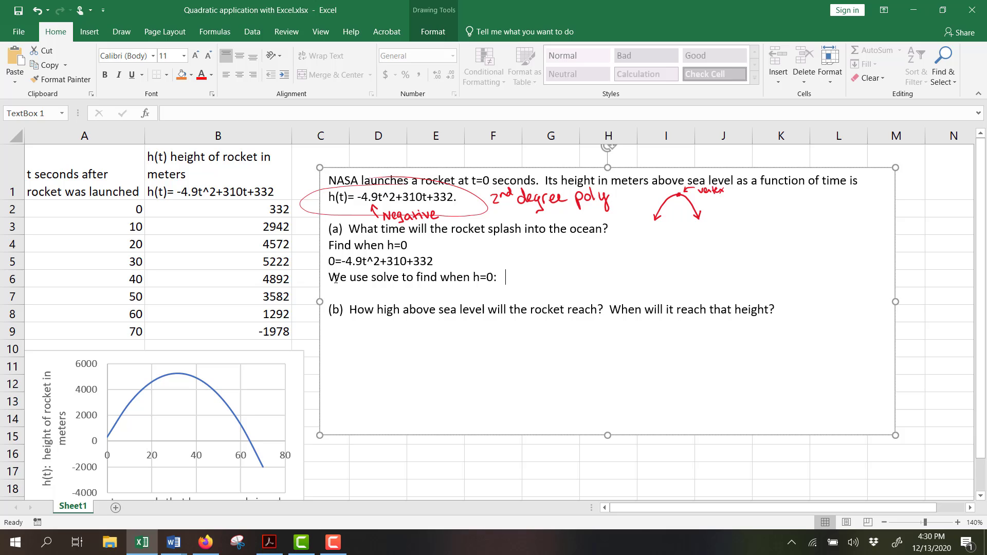
Step: Run Solver to set objective B8 to a value of 0 by changing A8, and keep the Solver solution
{"action": "left_click", "coordinate": [249, 314]}
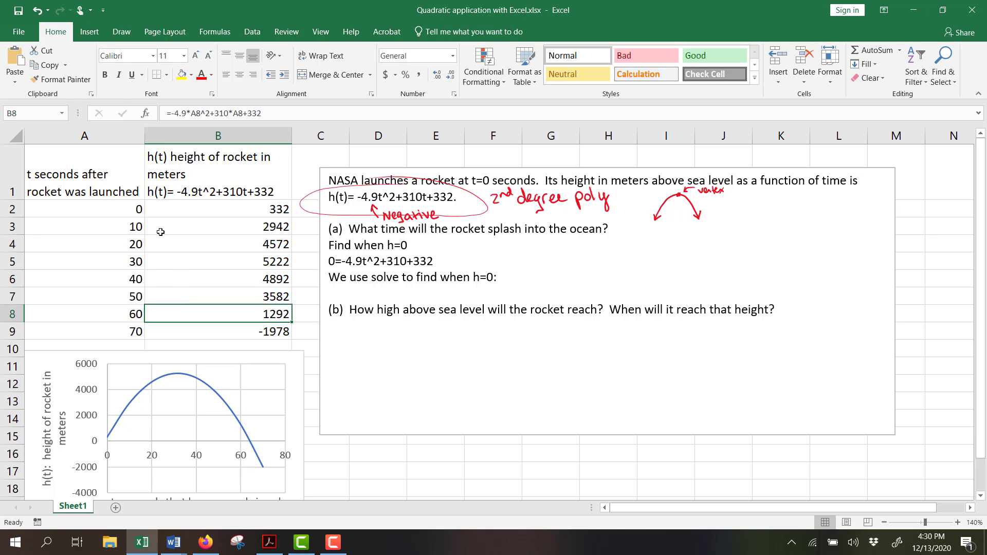
{"action": "left_click", "coordinate": [252, 31]}
{"action": "left_click", "coordinate": [854, 64]}
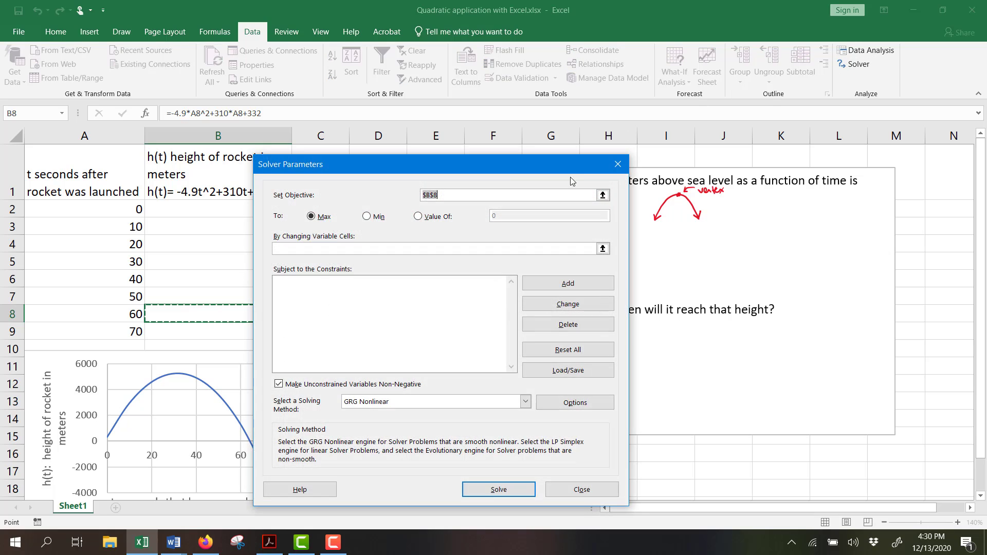
{"action": "left_click_drag", "start_coordinate": [518, 169], "coordinate": [593, 138]}
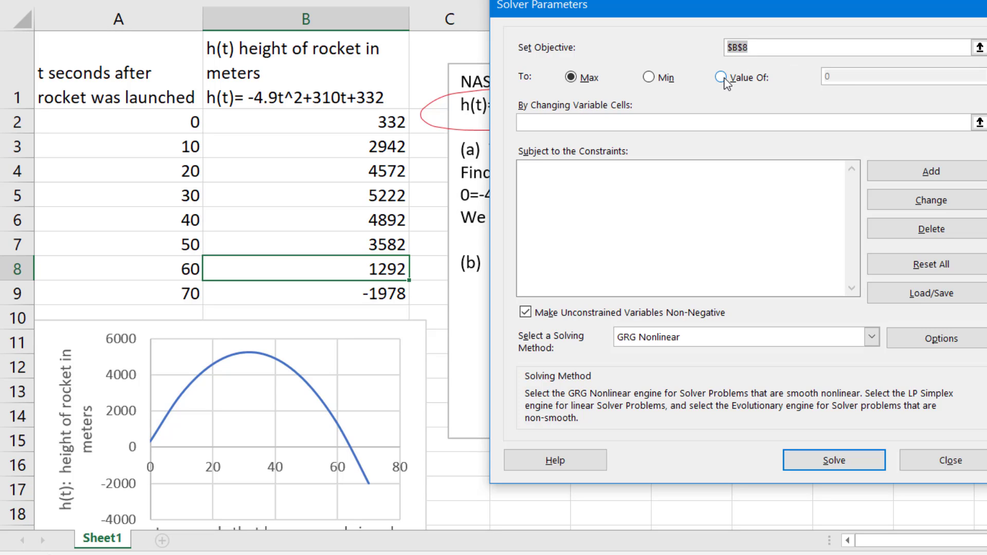
{"action": "left_click", "coordinate": [721, 77]}
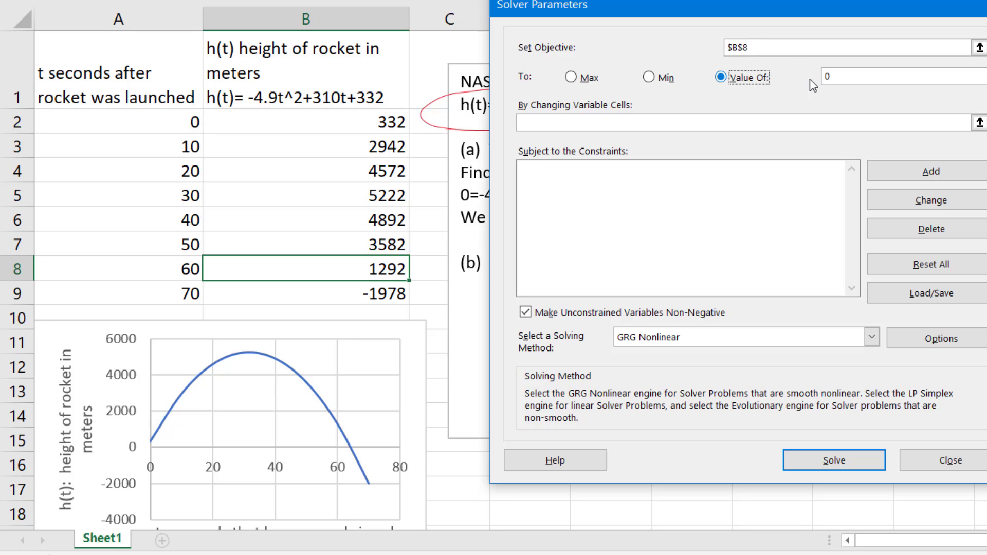
{"action": "left_click", "coordinate": [546, 122]}
{"action": "left_click", "coordinate": [193, 275]}
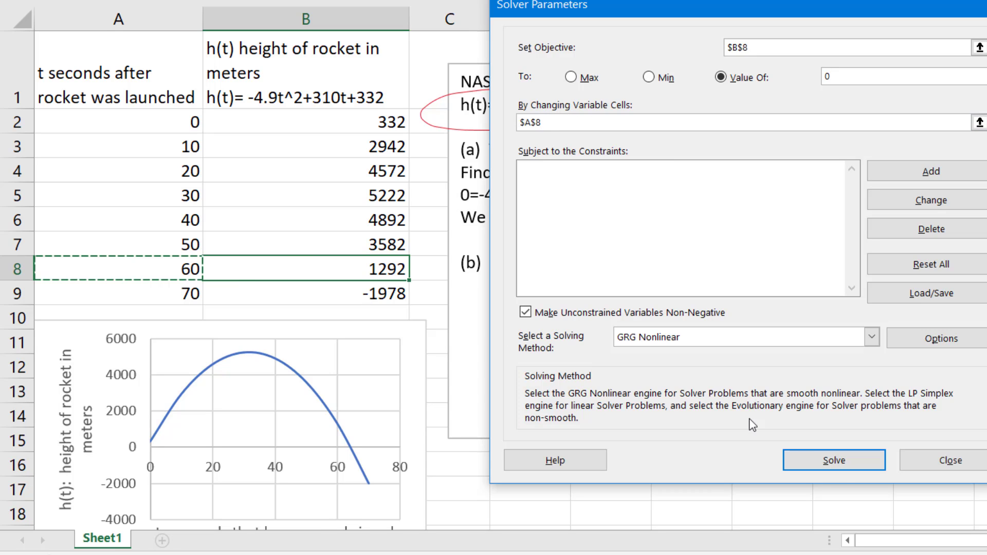
{"action": "left_click", "coordinate": [823, 459]}
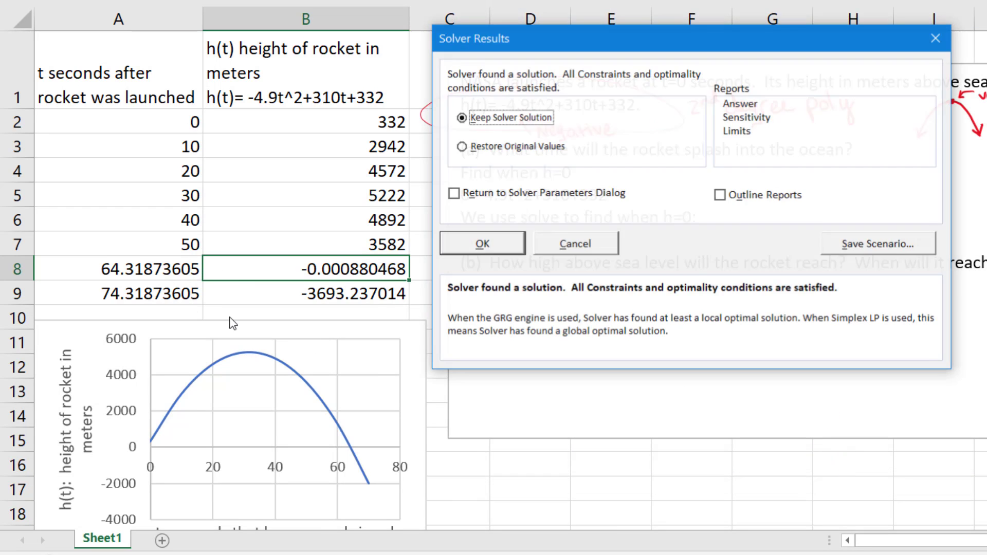
{"action": "left_click", "coordinate": [483, 244]}
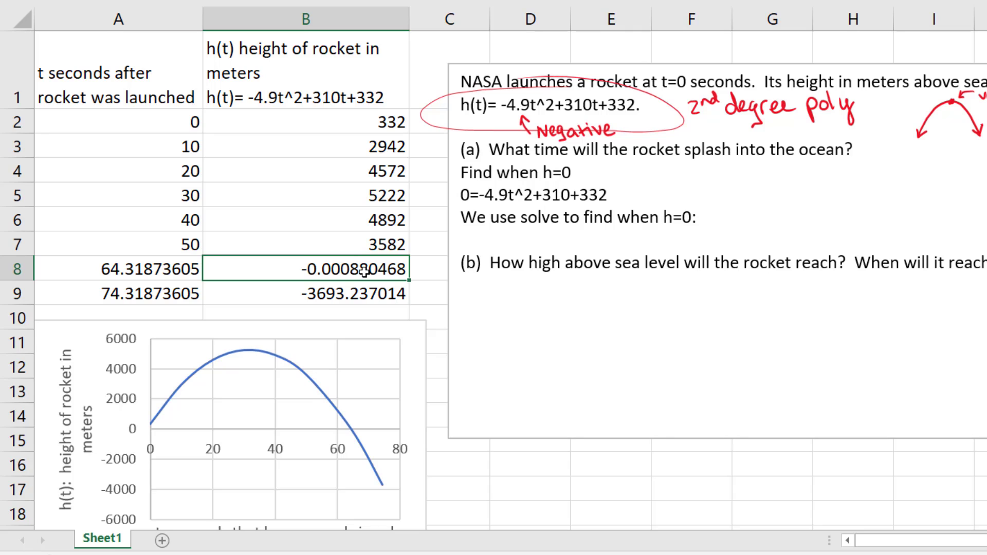
Step: Replace the height in B8 with 0
{"action": "type", "text": "0"}
{"action": "key", "text": "Return"}
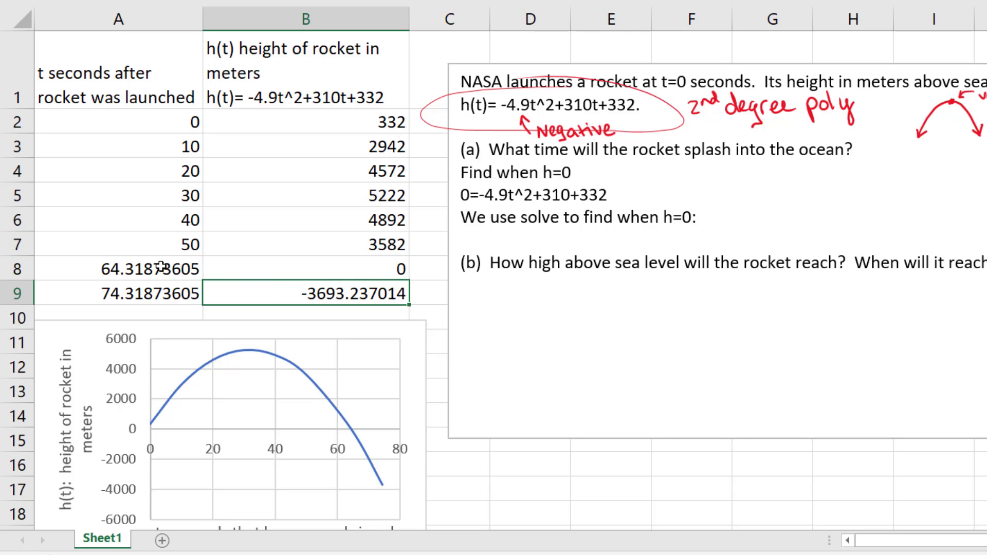
Step: Highlight cells A8:B8 in yellow, and append "when t=64.3187" to the last line under question (a)
{"action": "left_click_drag", "start_coordinate": [161, 266], "coordinate": [231, 260]}
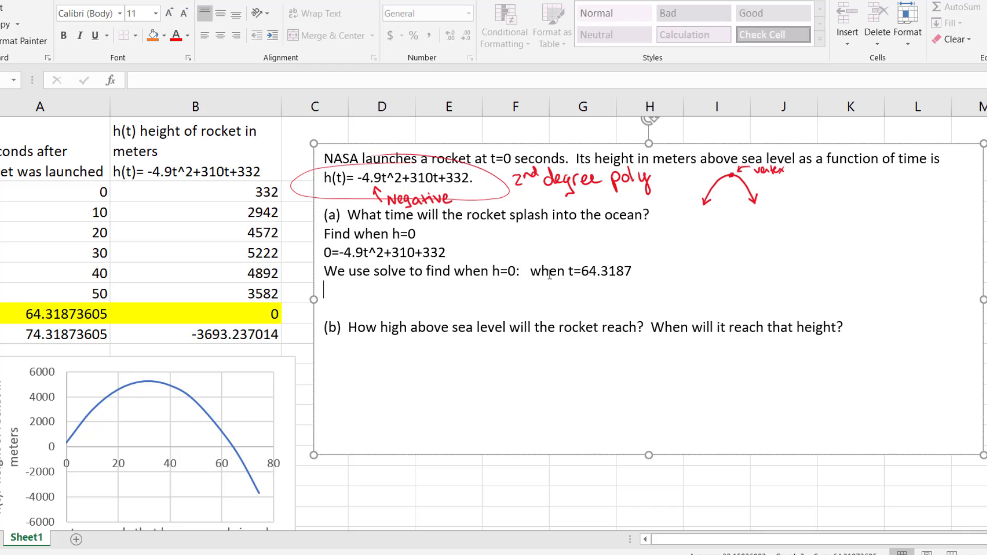
Step: Below the t=64.3187 line in question (a), add "When 64.3187 seconds have passed, the rocket hits sea level (splashes into the ocean)."
{"action": "left_click_drag", "start_coordinate": [568, 270], "coordinate": [611, 273]}
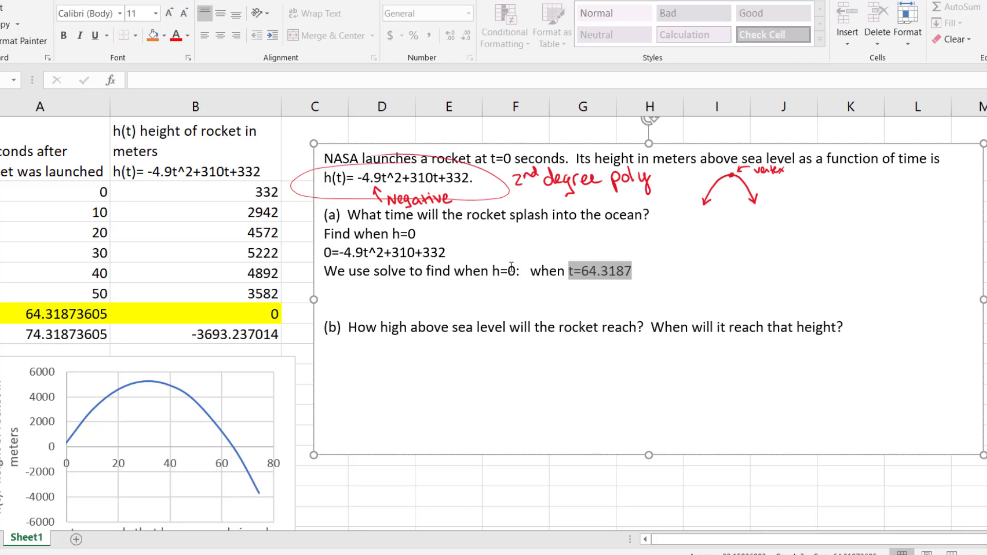
{"action": "left_click_drag", "start_coordinate": [510, 265], "coordinate": [496, 265]}
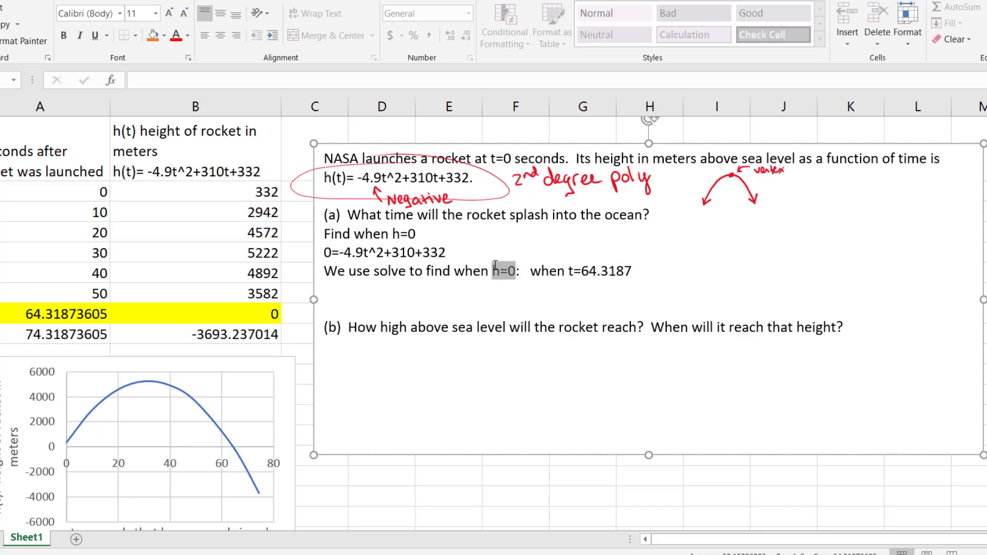
{"action": "left_click", "coordinate": [429, 284]}
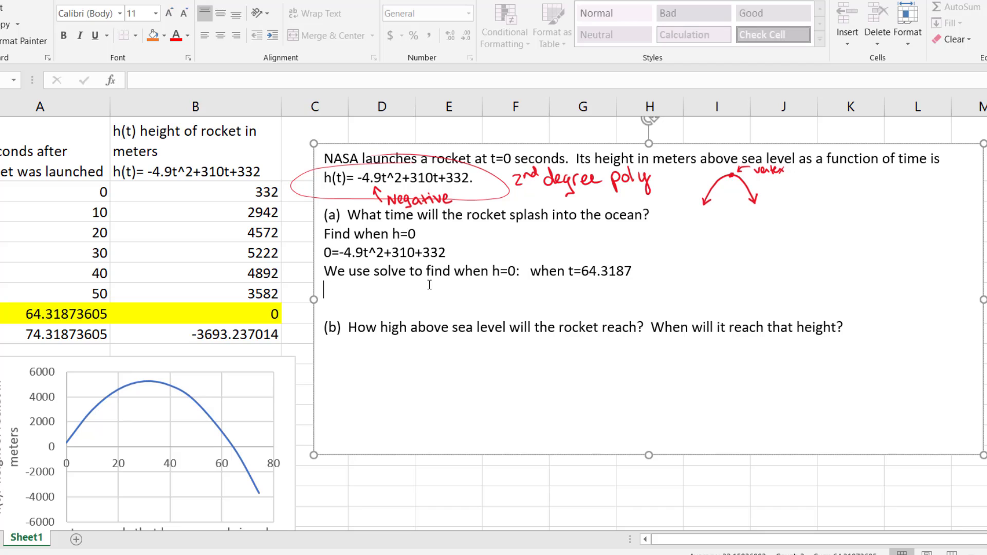
{"action": "type", "text": "When 64.3187 seconds have passed, the rocket hits sea level (splashes into the ocean)."}
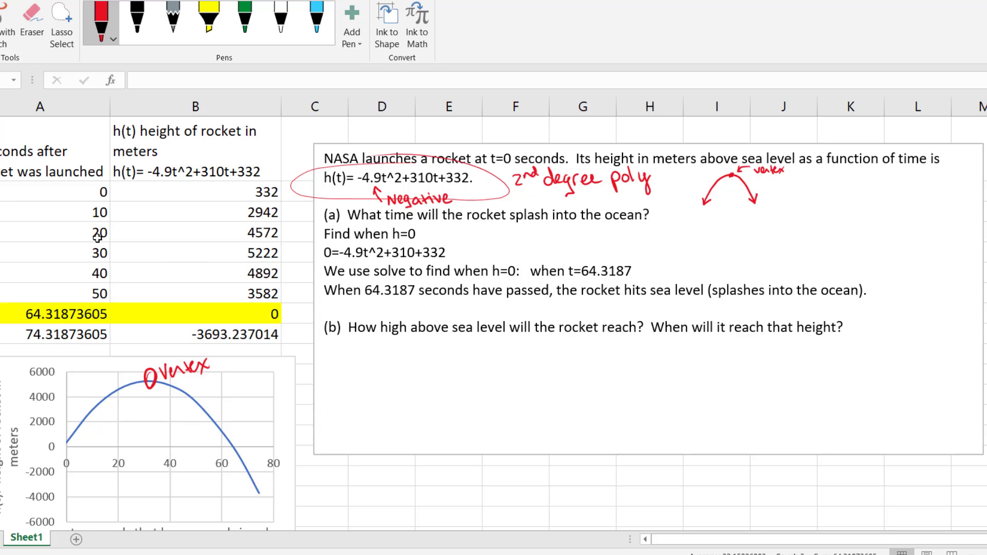
Step: Run Solver to maximize objective B5 by changing A5, and keep the Solver solution
{"action": "left_click", "coordinate": [195, 256]}
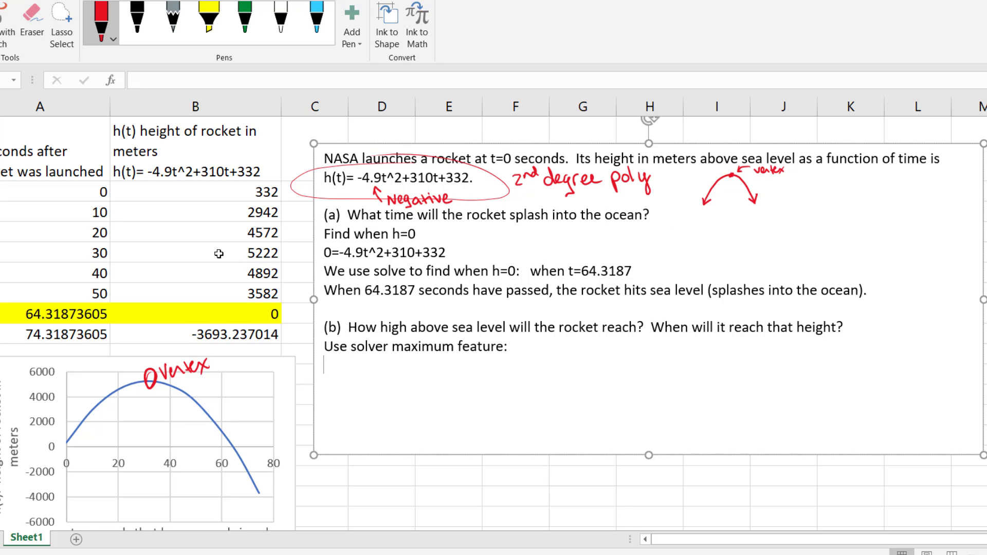
{"action": "left_click", "coordinate": [219, 254]}
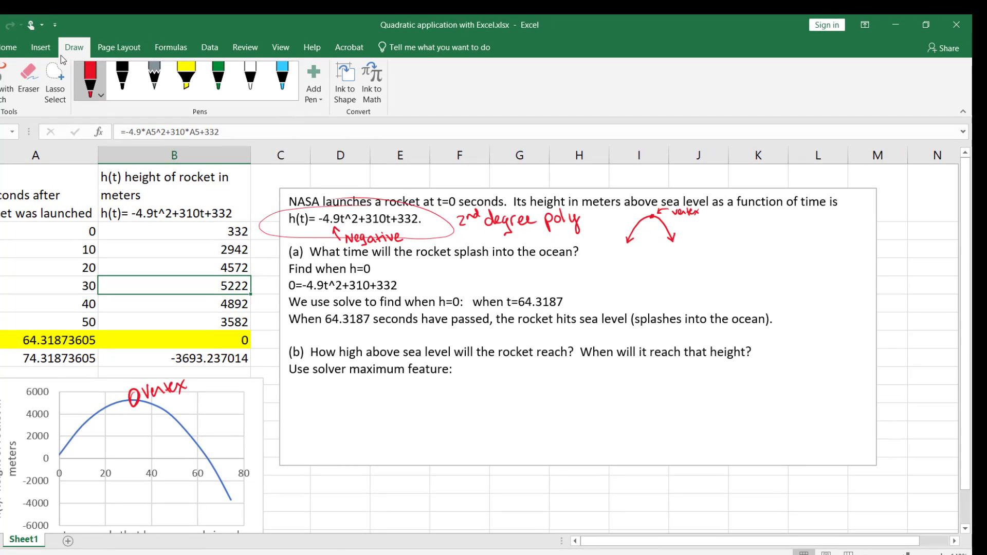
{"action": "left_click", "coordinate": [209, 47]}
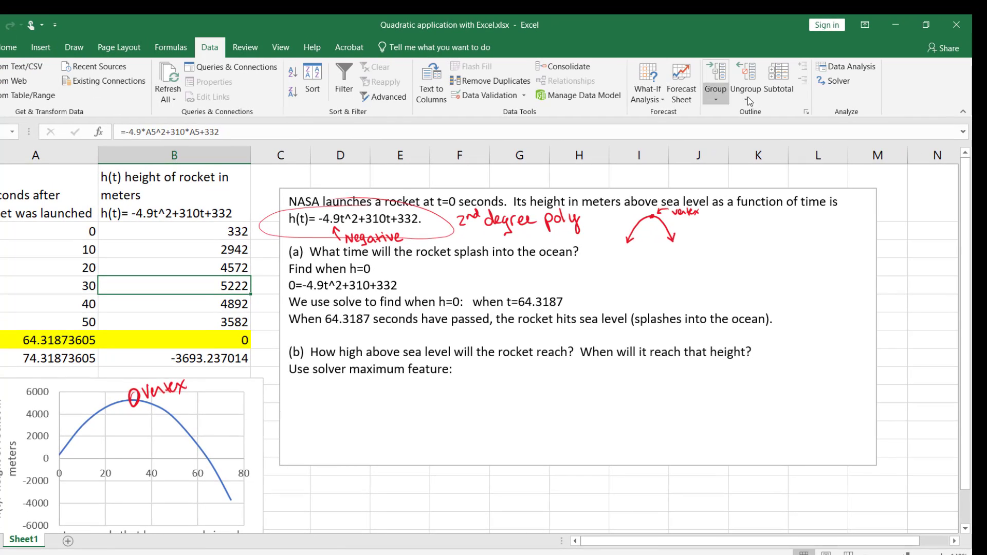
{"action": "left_click", "coordinate": [836, 84]}
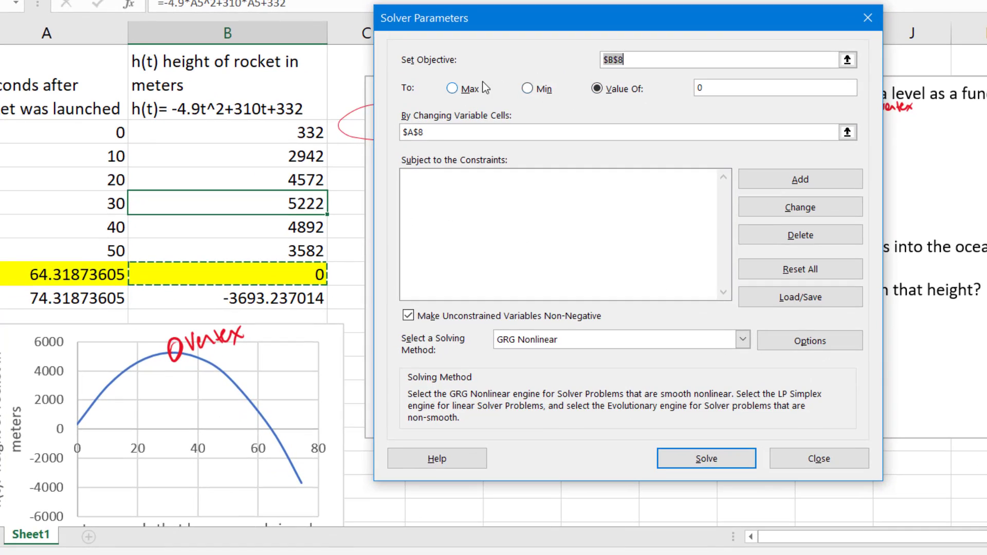
{"action": "left_click", "coordinate": [452, 89]}
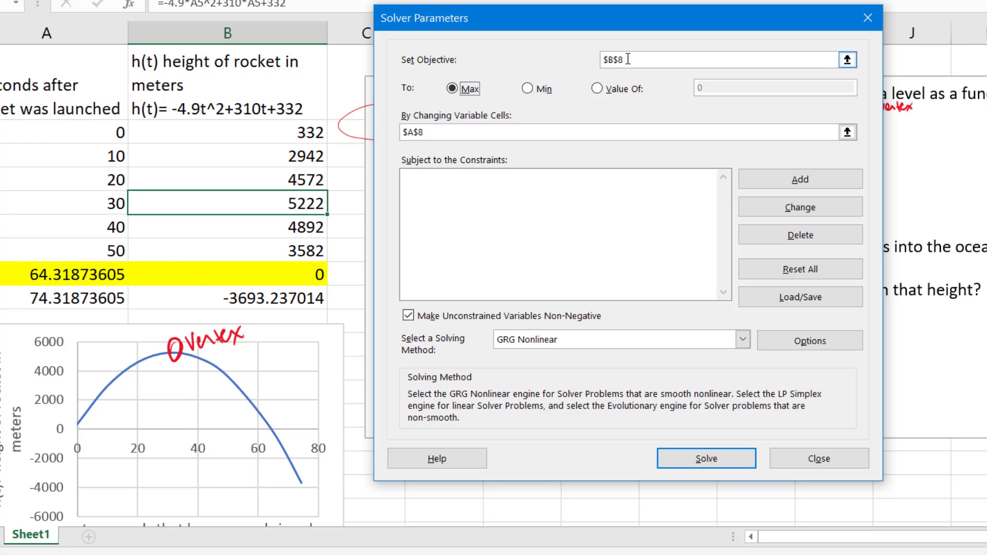
{"action": "left_click", "coordinate": [602, 59]}
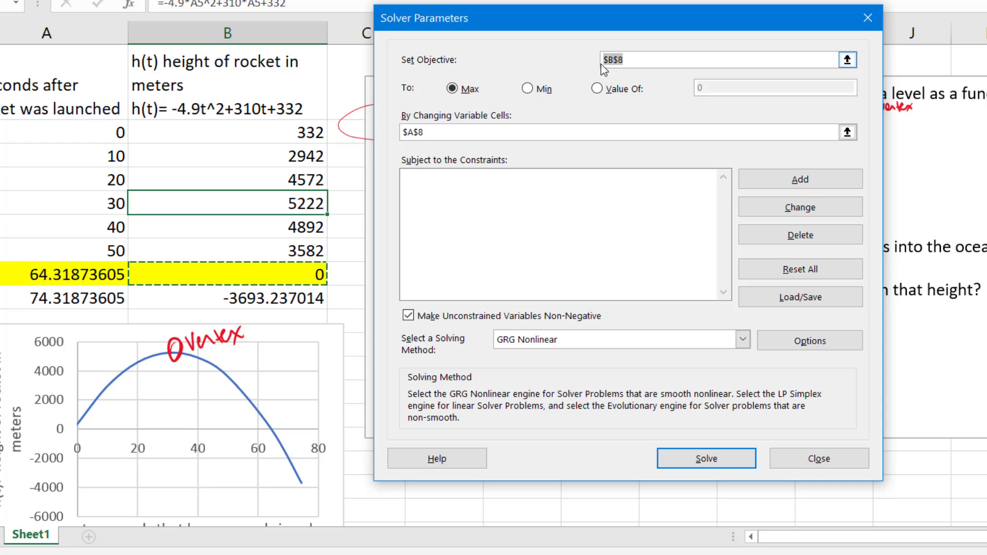
{"action": "left_click", "coordinate": [282, 207]}
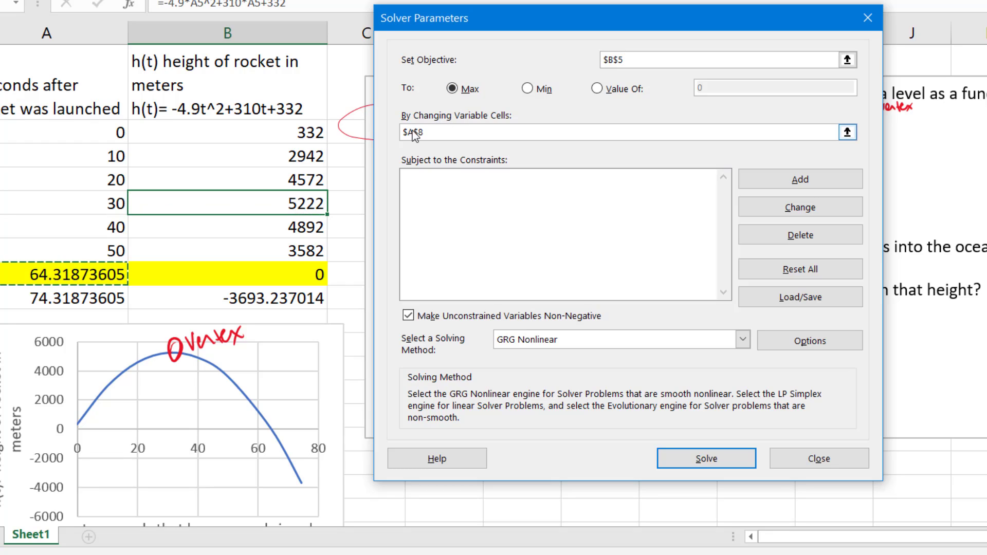
{"action": "left_click_drag", "start_coordinate": [412, 131], "coordinate": [378, 138]}
{"action": "key", "text": "BackSpace"}
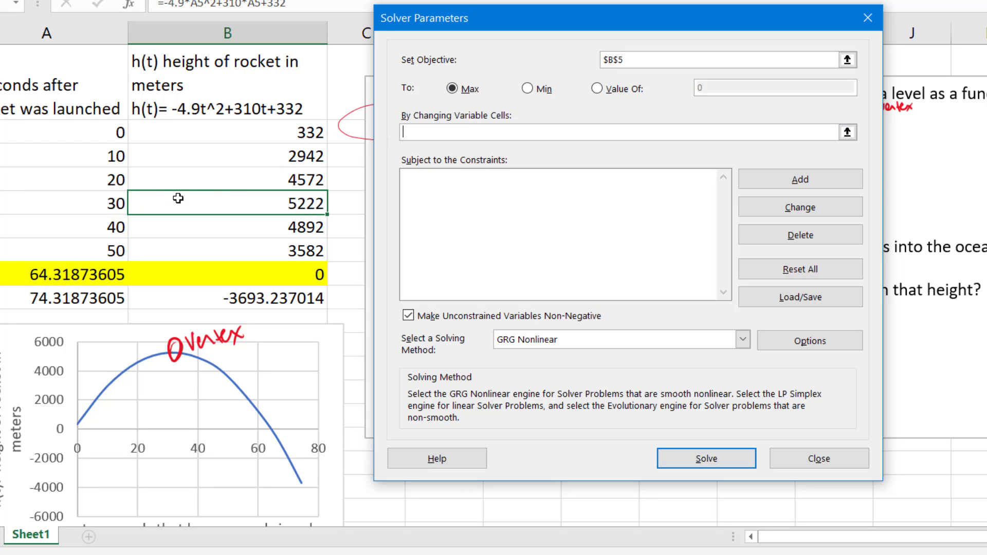
{"action": "left_click", "coordinate": [96, 205]}
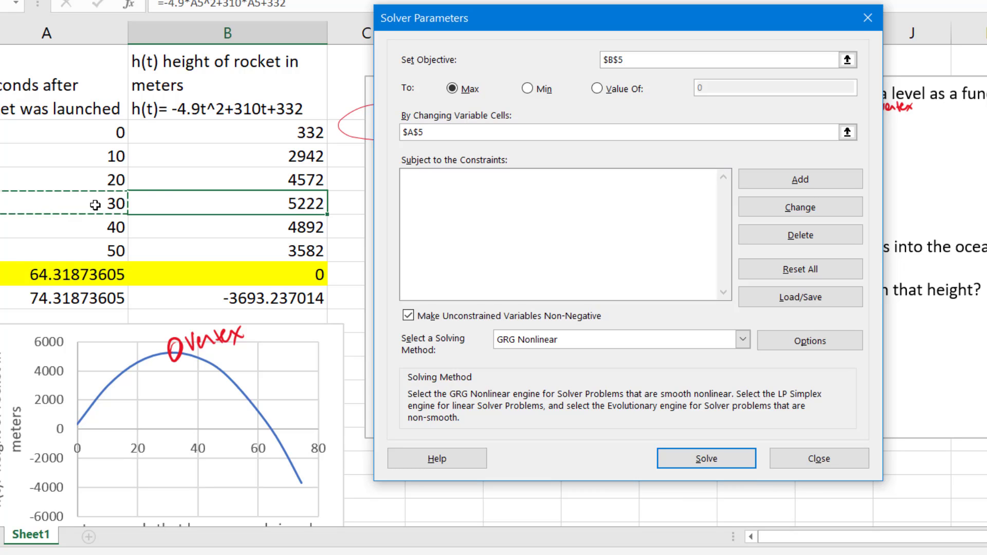
{"action": "left_click", "coordinate": [692, 459]}
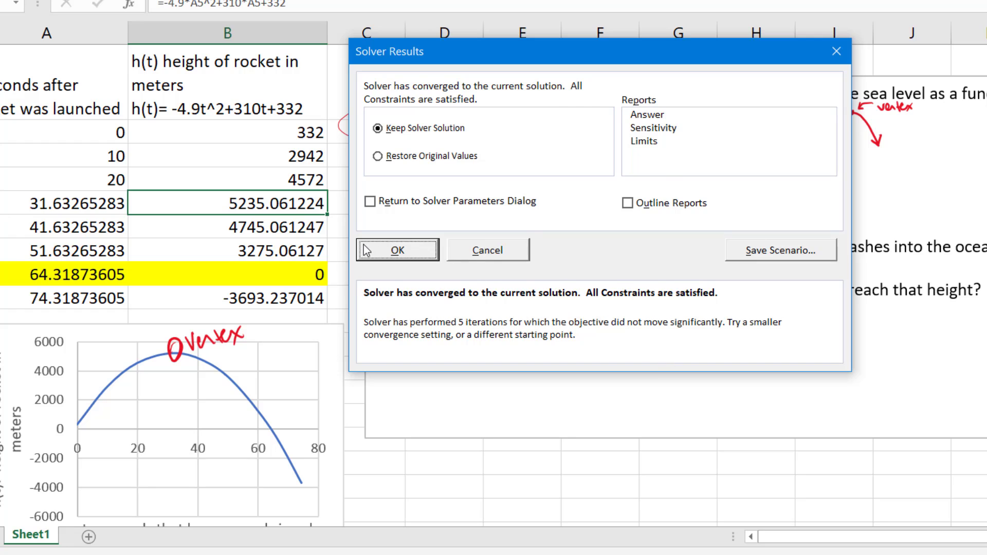
{"action": "left_click", "coordinate": [363, 246]}
Step: Set the time in A6 to 40
{"action": "left_click", "coordinate": [72, 232]}
{"action": "type", "text": "40"}
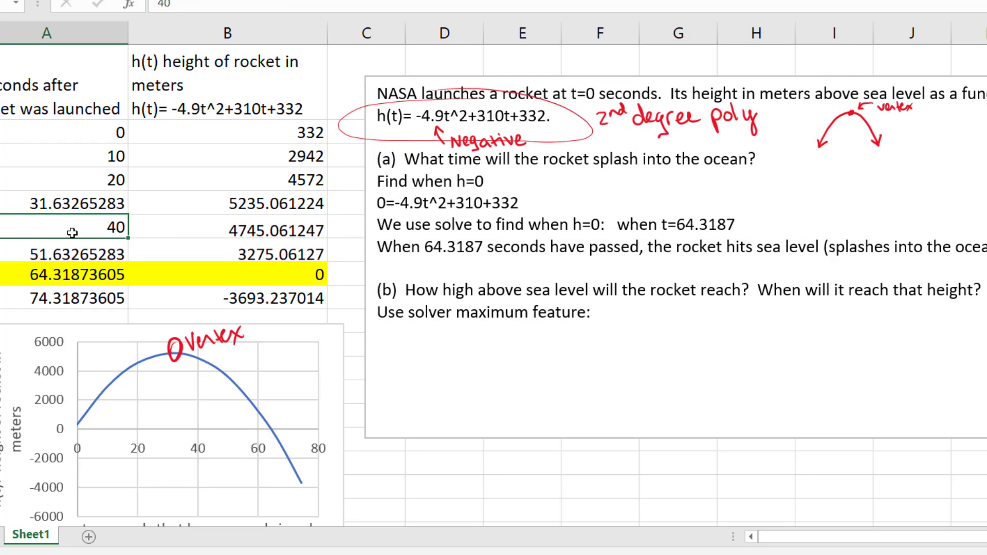
{"action": "key", "text": "Return"}
Step: Highlight the maximum-height row, cells A5:B5, with a green fill
{"action": "left_click_drag", "start_coordinate": [168, 209], "coordinate": [105, 205]}
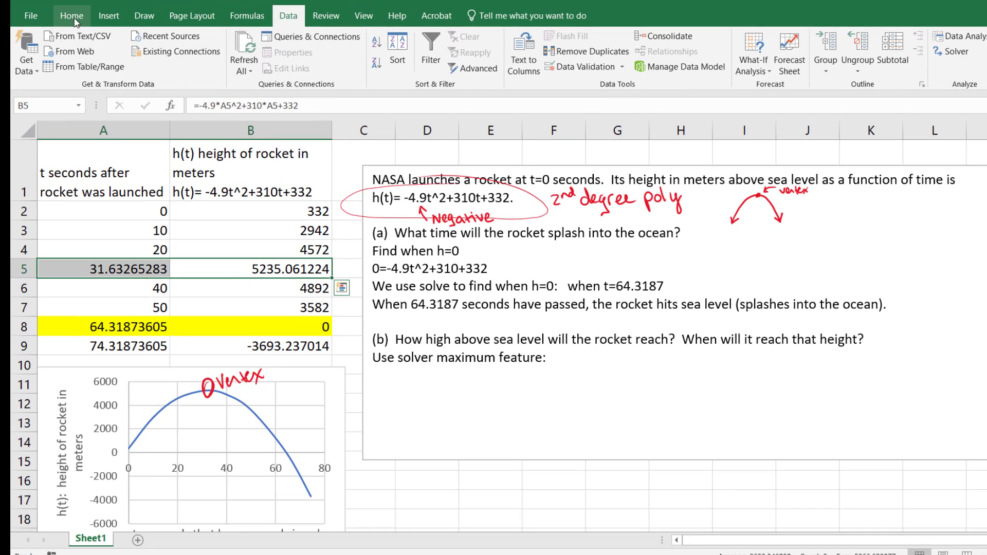
{"action": "left_click", "coordinate": [72, 16]}
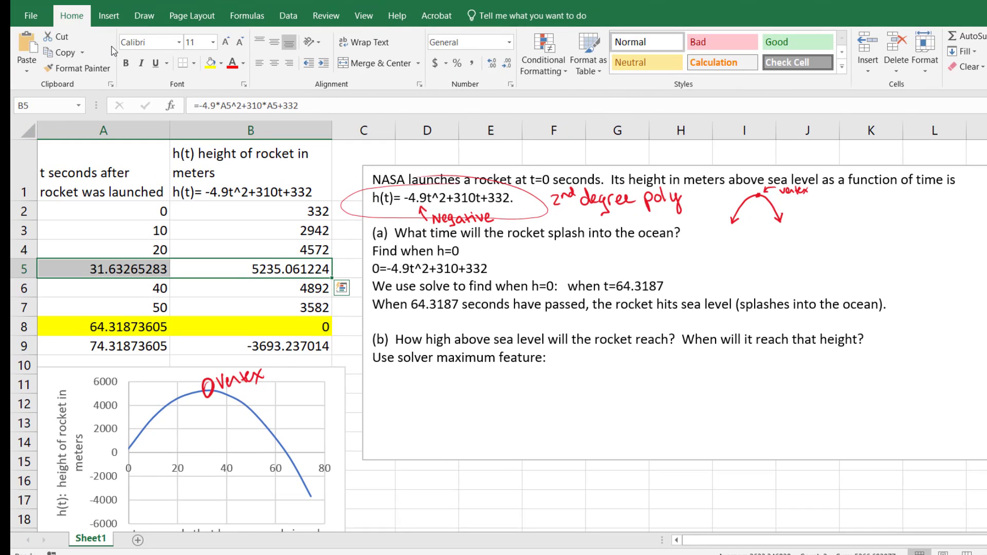
{"action": "left_click", "coordinate": [221, 63]}
{"action": "left_click", "coordinate": [267, 169]}
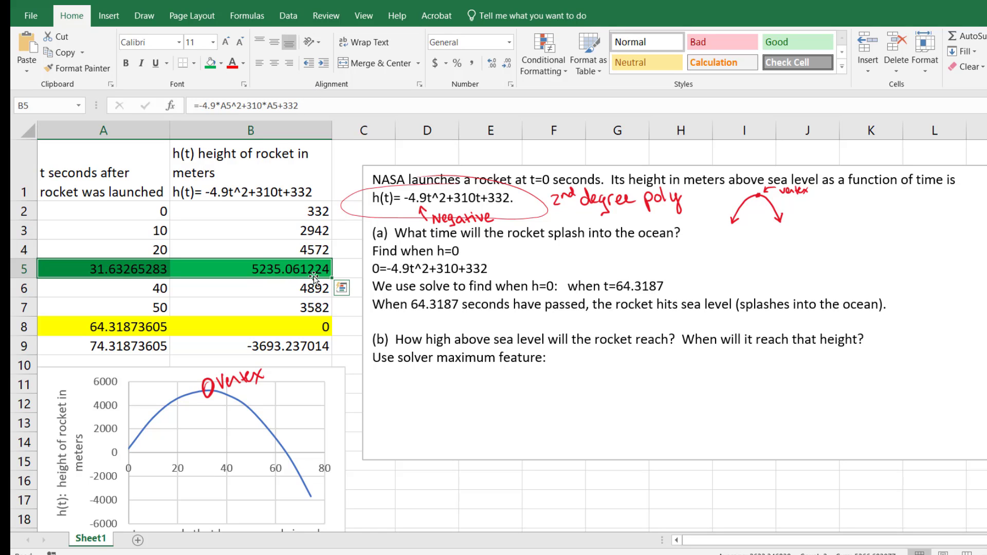
Step: Under question (b) in the text box, add "The maximum point on the parabola is the vertex, which is about (31.6327, 5235.0612)."
{"action": "left_click", "coordinate": [569, 358]}
{"action": "key", "text": "ctrl+v"}
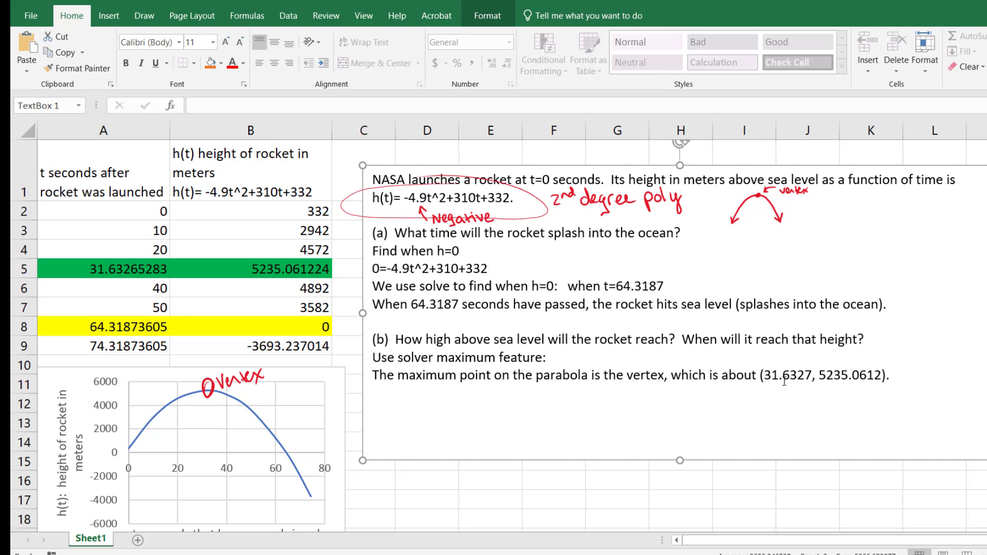
Step: On a new line below the vertex statement, write "The rocket reaches its highest, which is 5235.0612 meters,"
{"action": "type", "text": "The rocket reaches"}
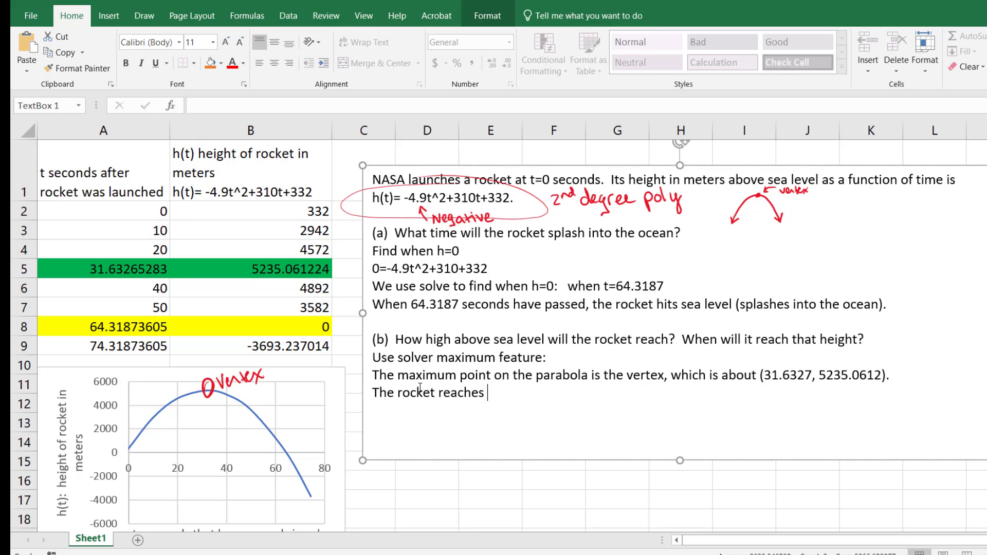
{"action": "type", "text": "its highest, which is 5235.0612 meters,"}
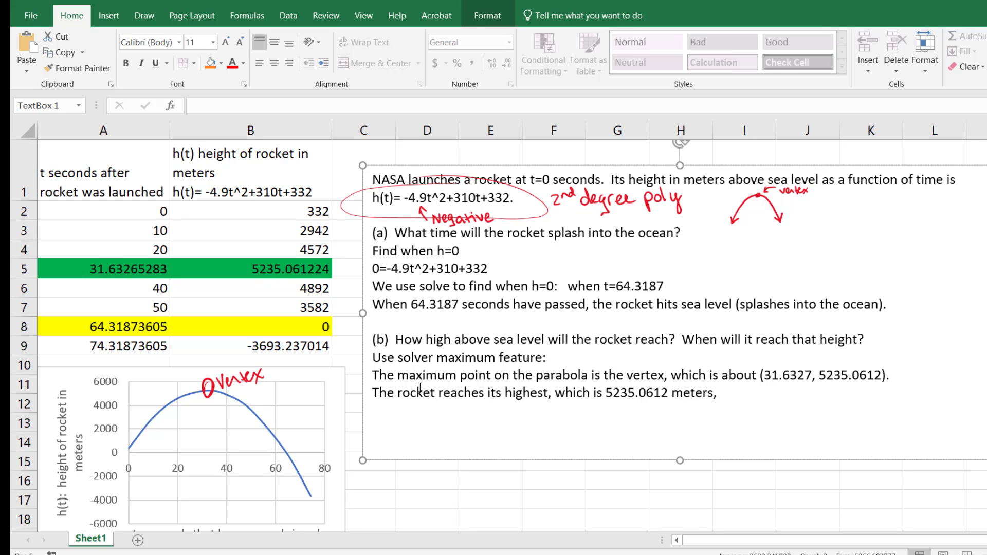